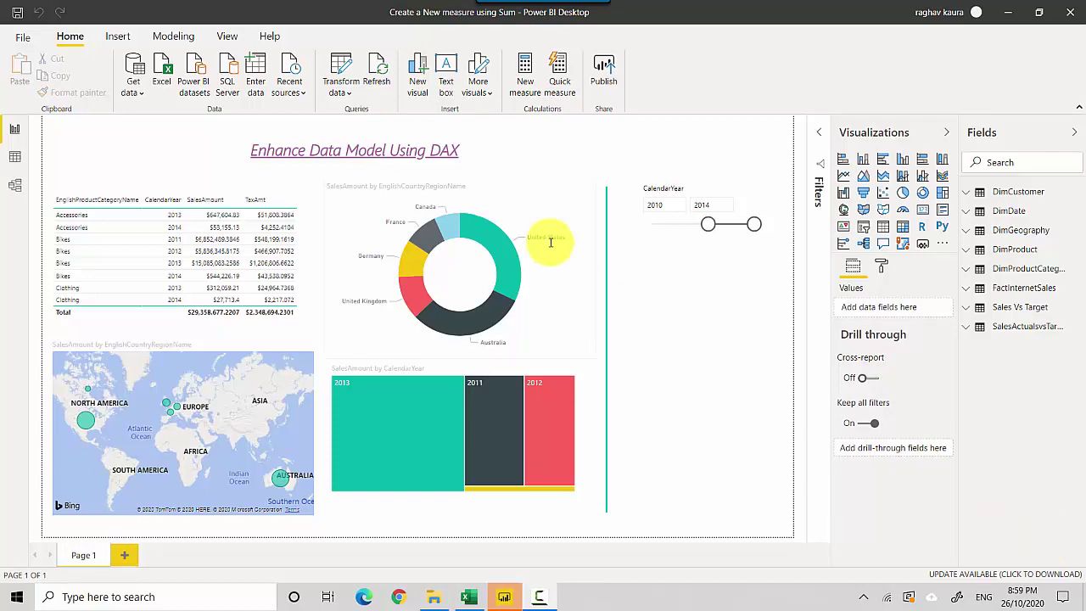
Step: Switch the ribbon to the Modeling tab for DAX calculation tools
click(164, 40)
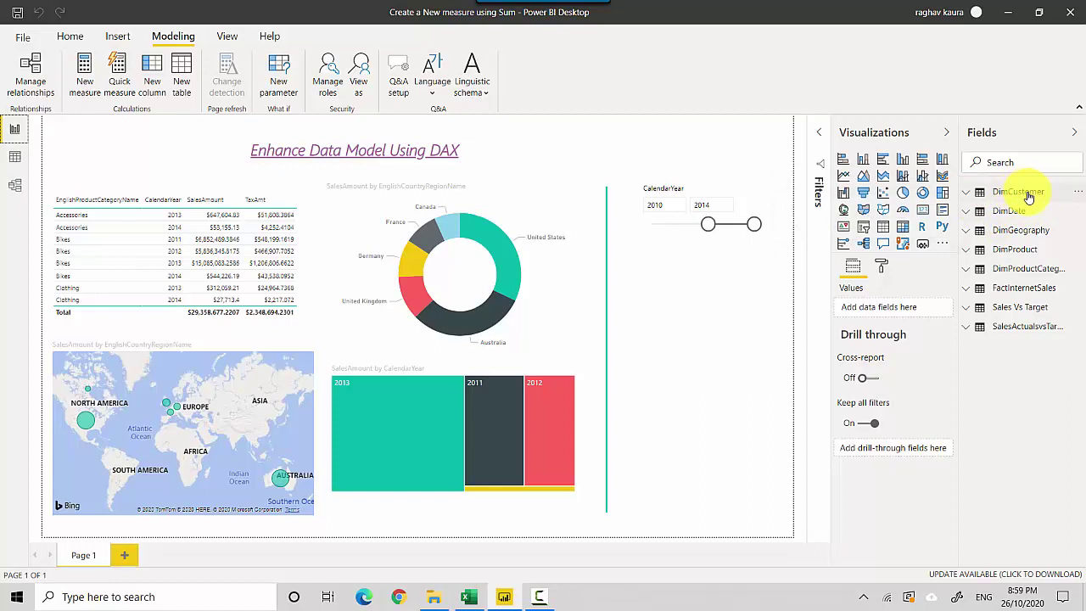
Step: Create a new measure in the FactInternetSales table from its context menu
click(1078, 295)
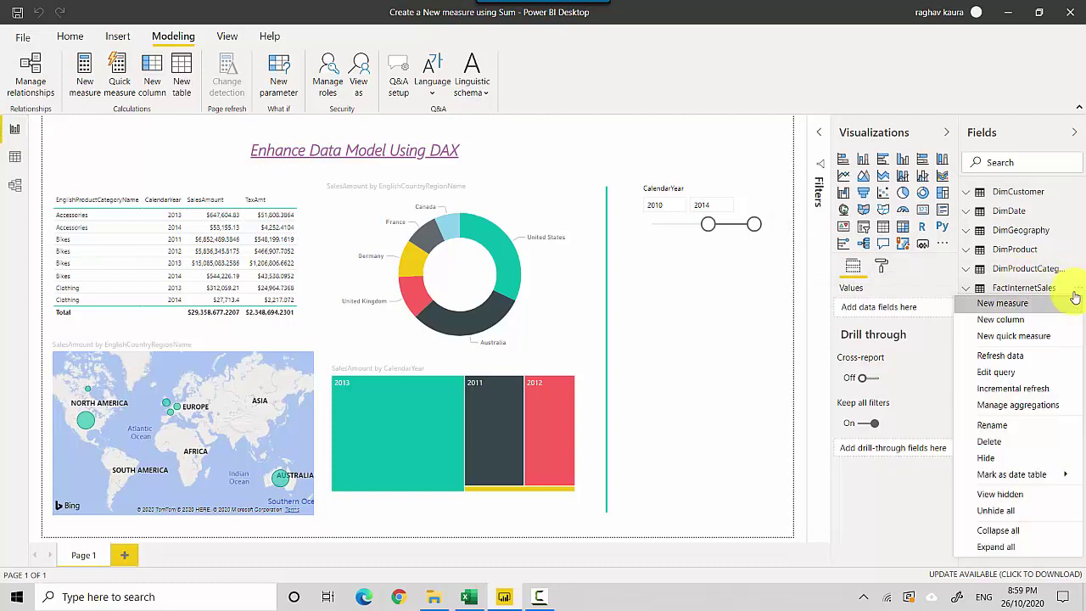
click(1011, 310)
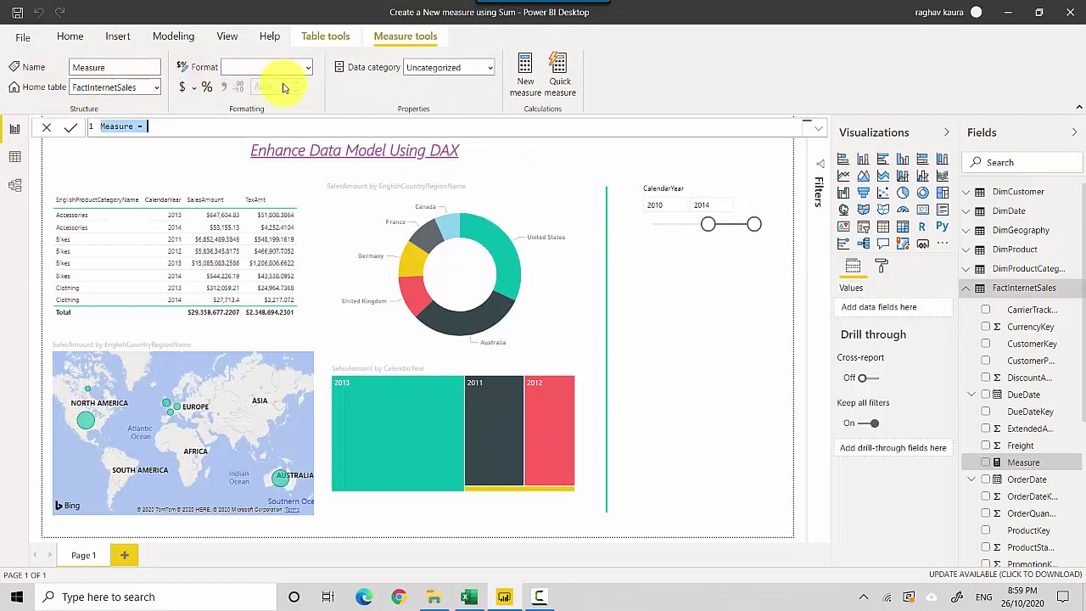
Step: Type 'SumOfSales=sum(' and insert FactInternetSales[SalesAmount] from the IntelliSense suggestions
text(SumOfSal)
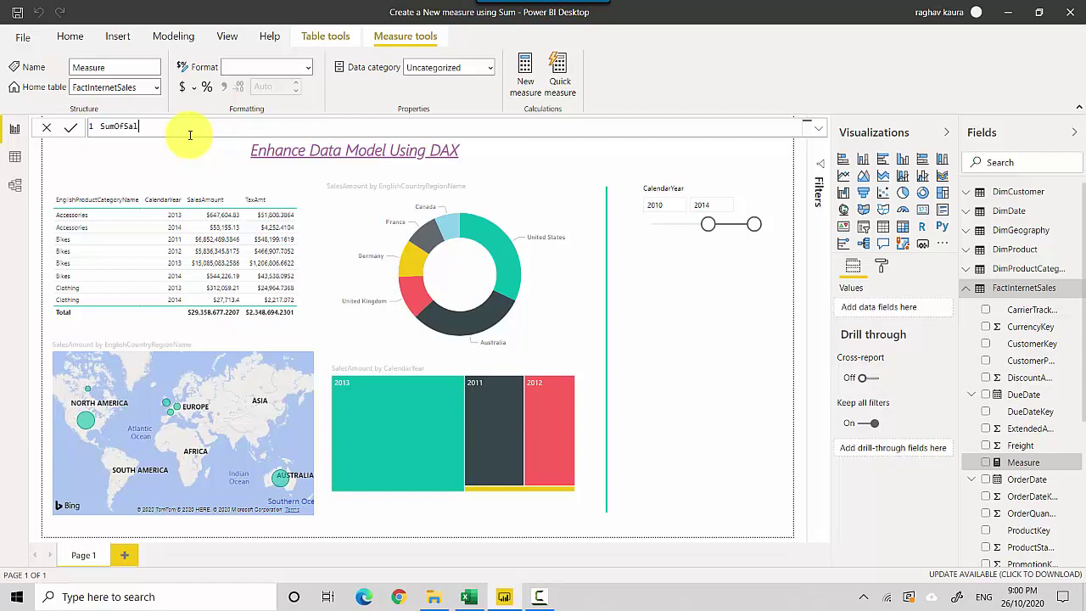
text(es=sum)
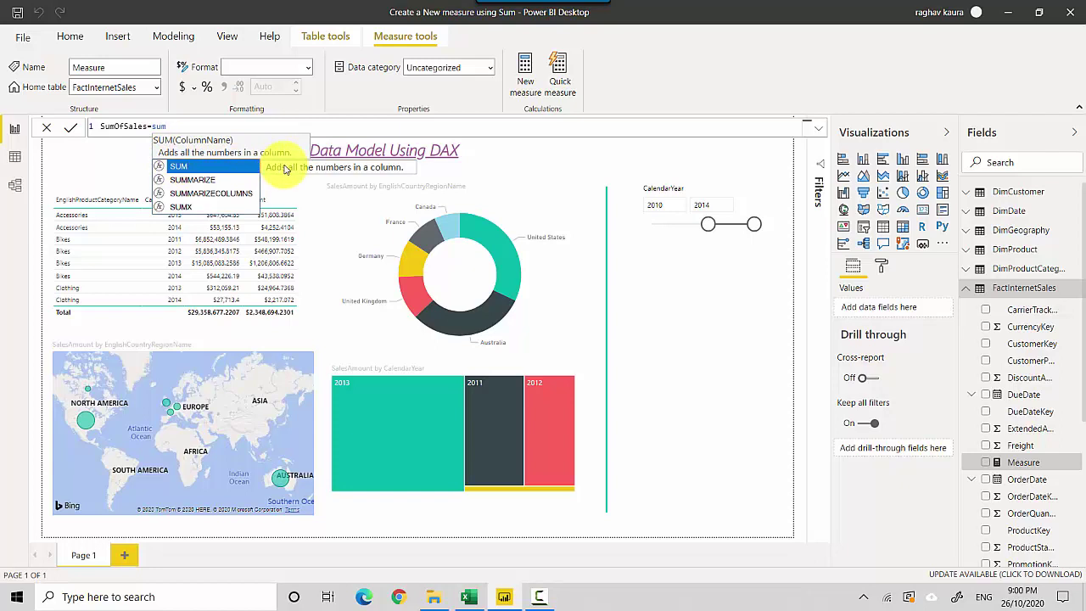
text(()
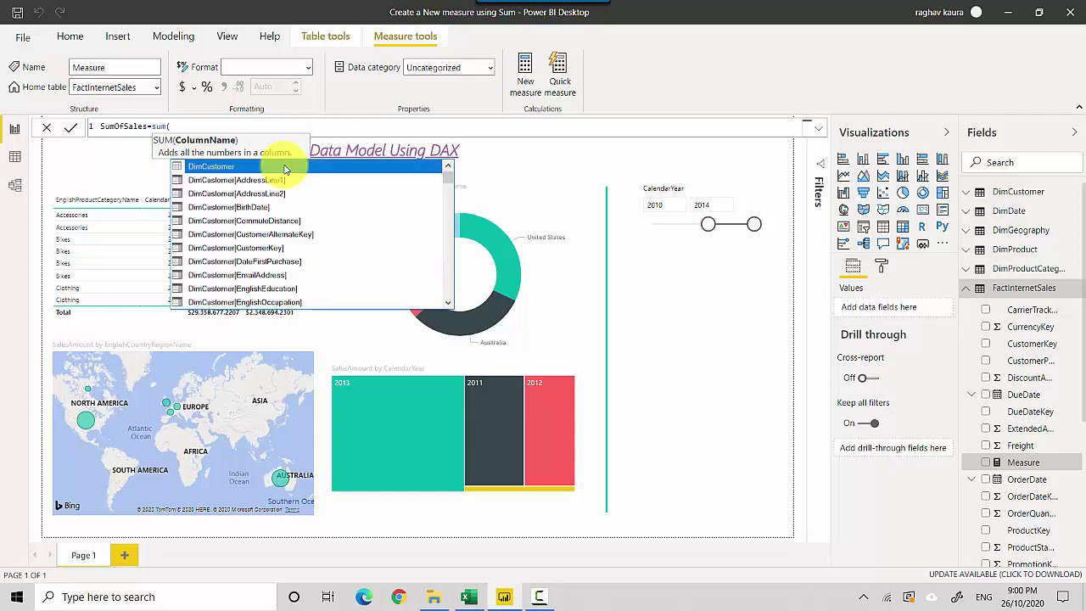
text(to)
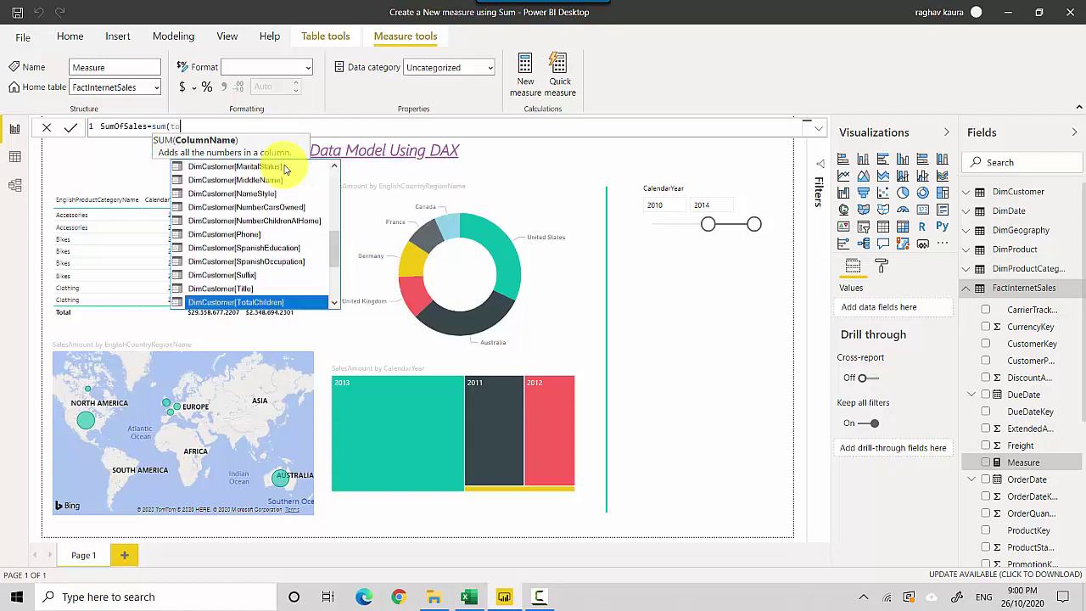
text(ta)
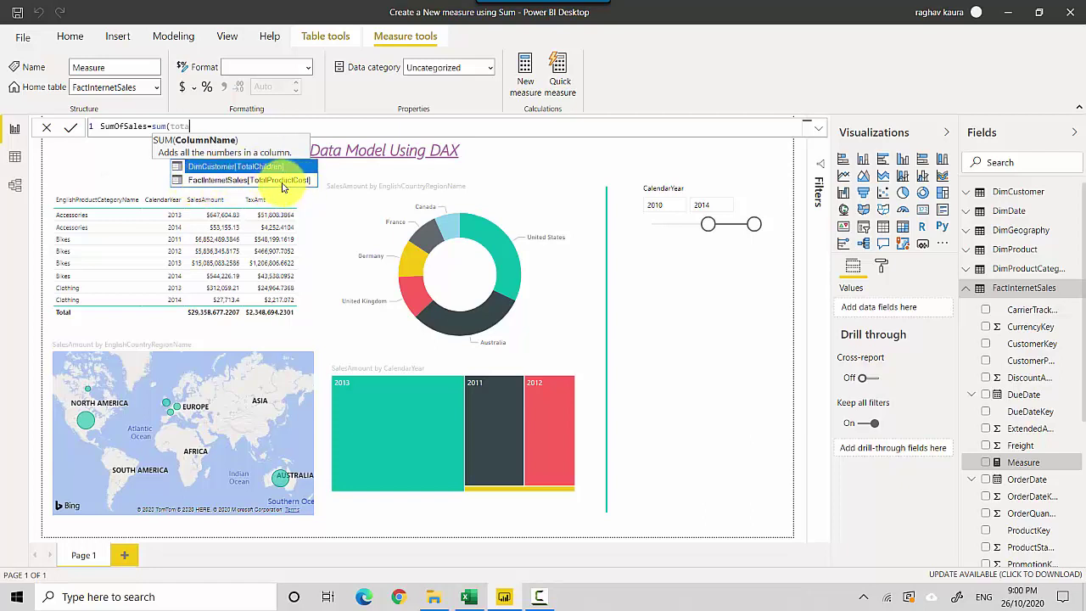
key(BackSpace)
key(BackSpace)
key(BackSpace)
key(BackSpace)
text(salesam)
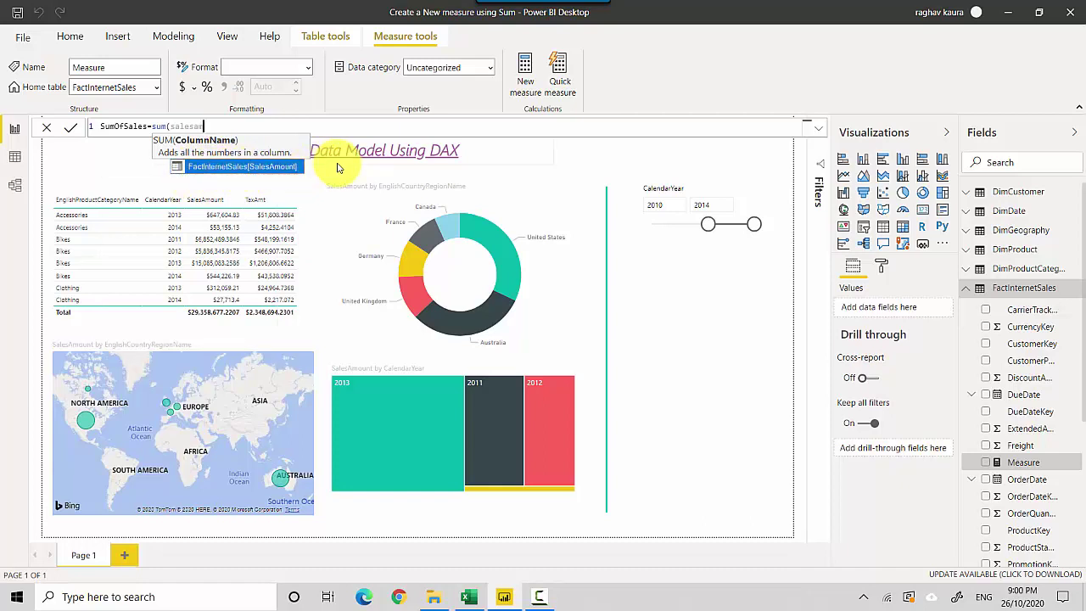
key(Tab)
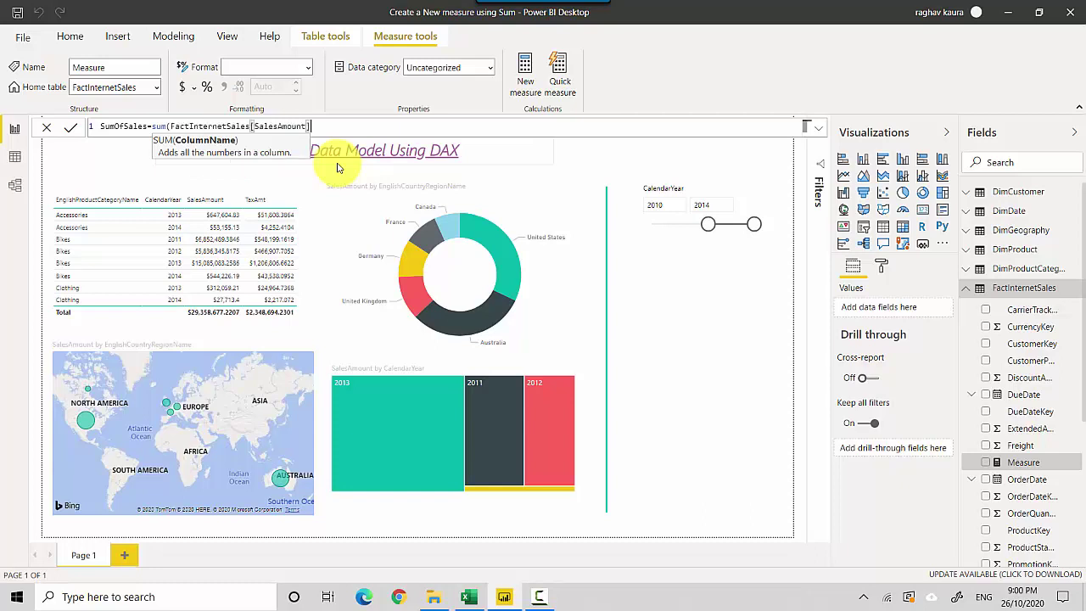
Step: Close the parenthesis, commit SumOfSales, and locate it among the FactInternetSales fields
text())
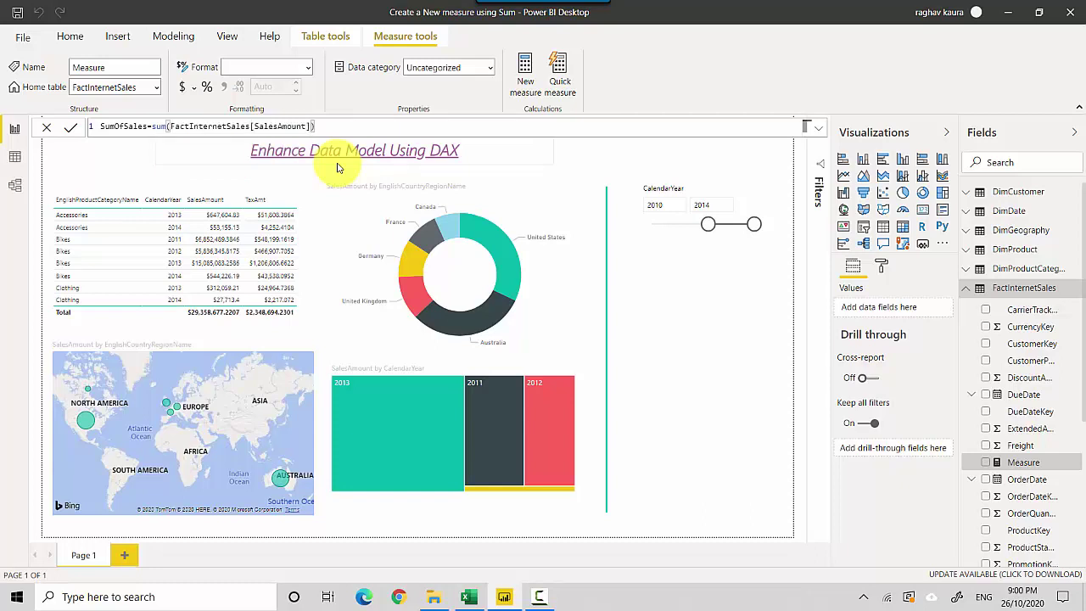
key(Return)
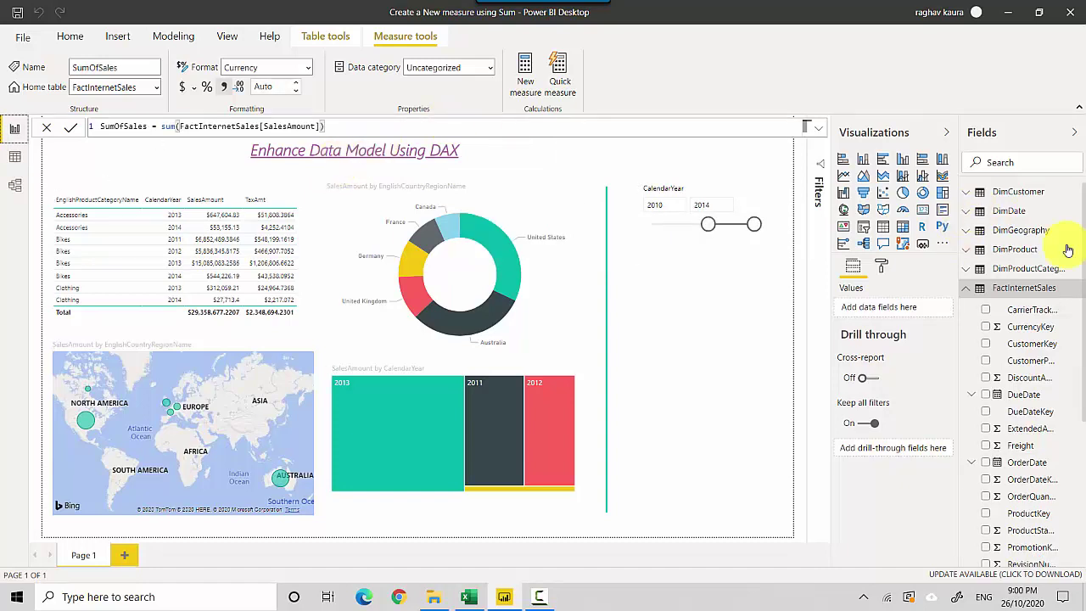
scroll(1075, 427, down, 3)
scroll(1069, 441, down, 4)
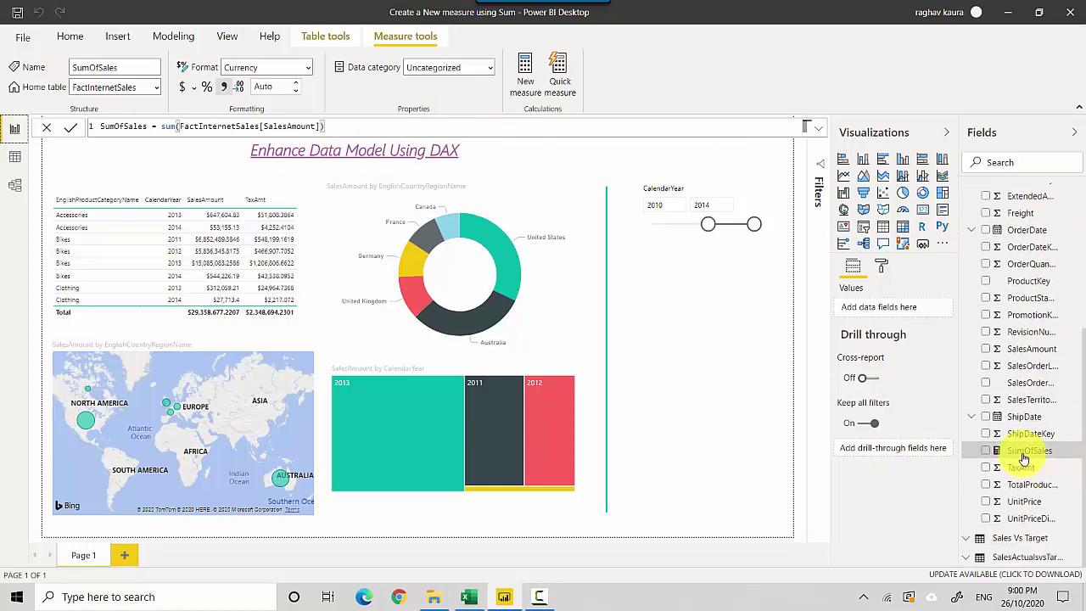
drag(1025, 455, 1024, 458)
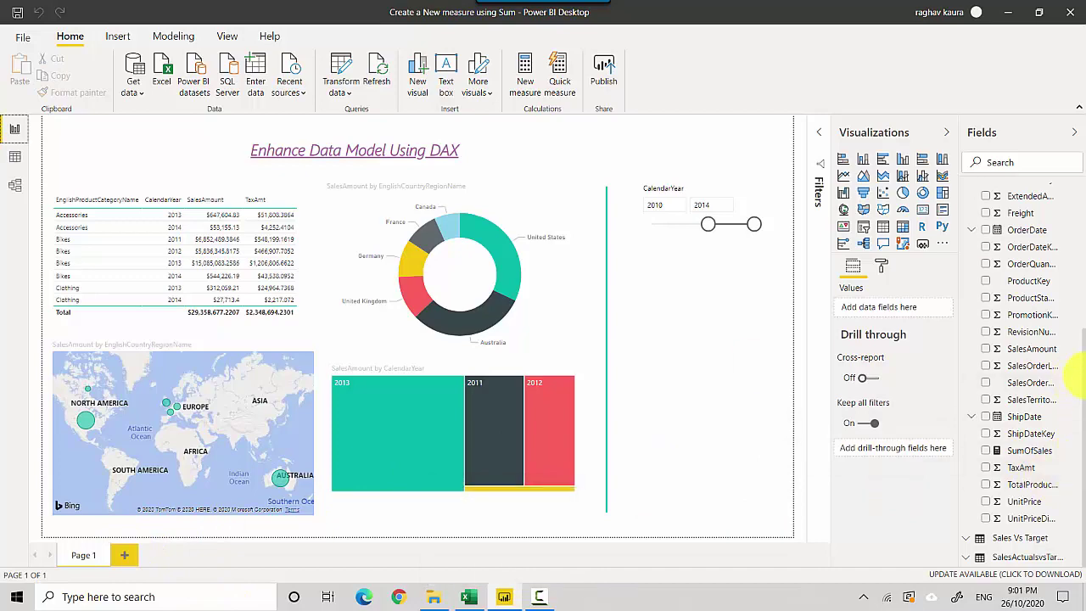
scroll(1018, 322, up, 5)
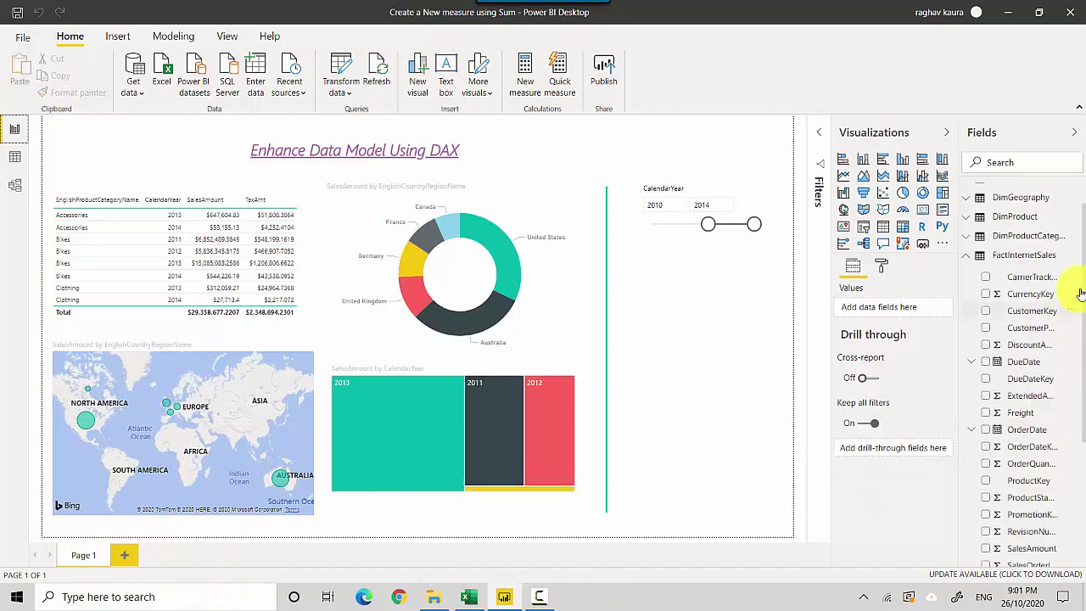
Step: Check the data view, return to Report view, and add a blank Page 2
click(14, 157)
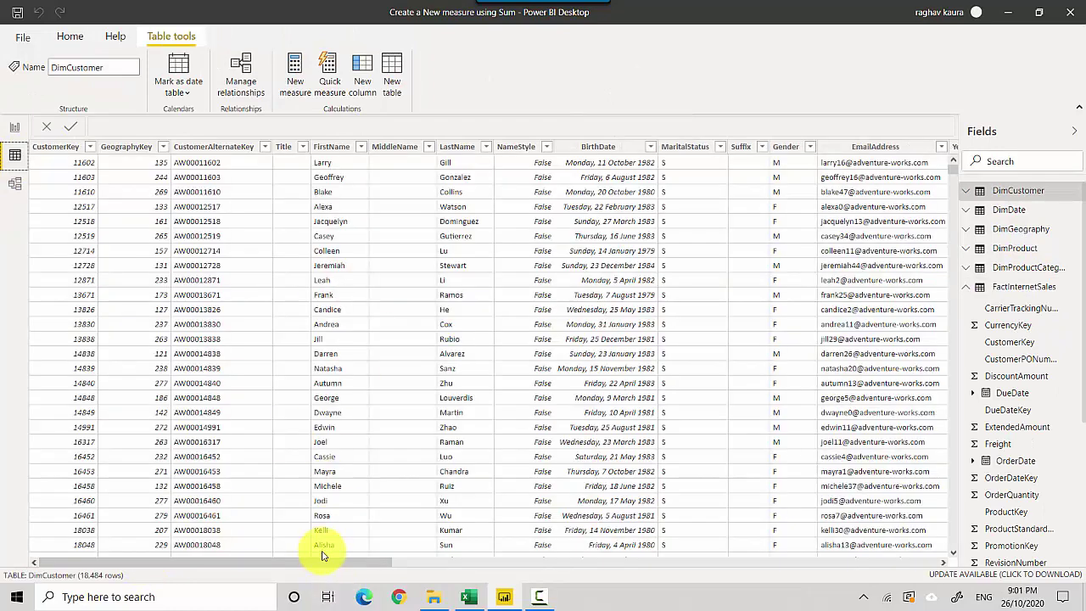
drag(322, 557, 904, 565)
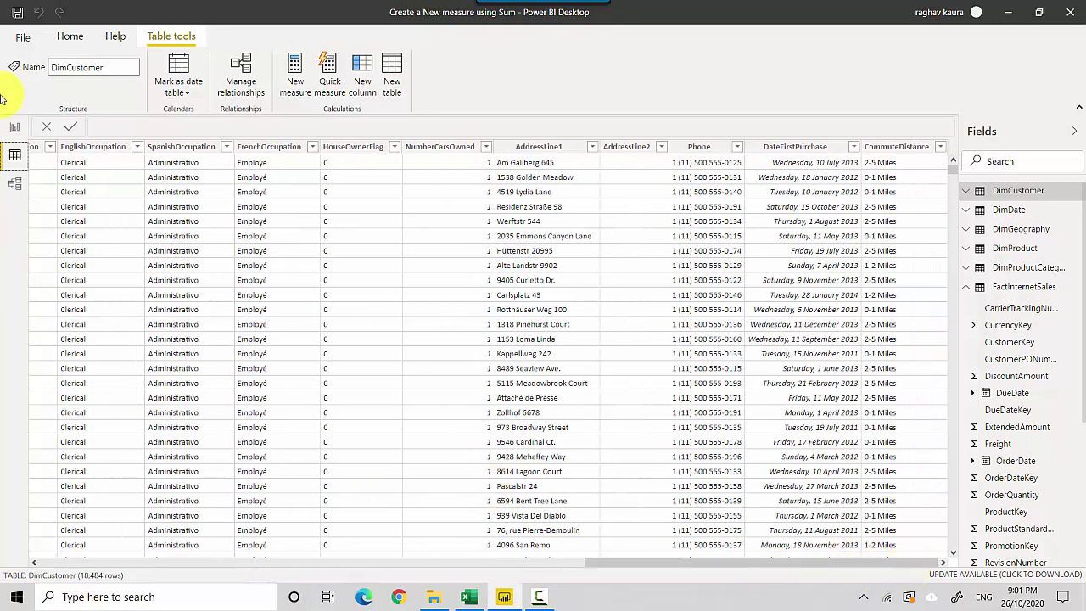
click(13, 130)
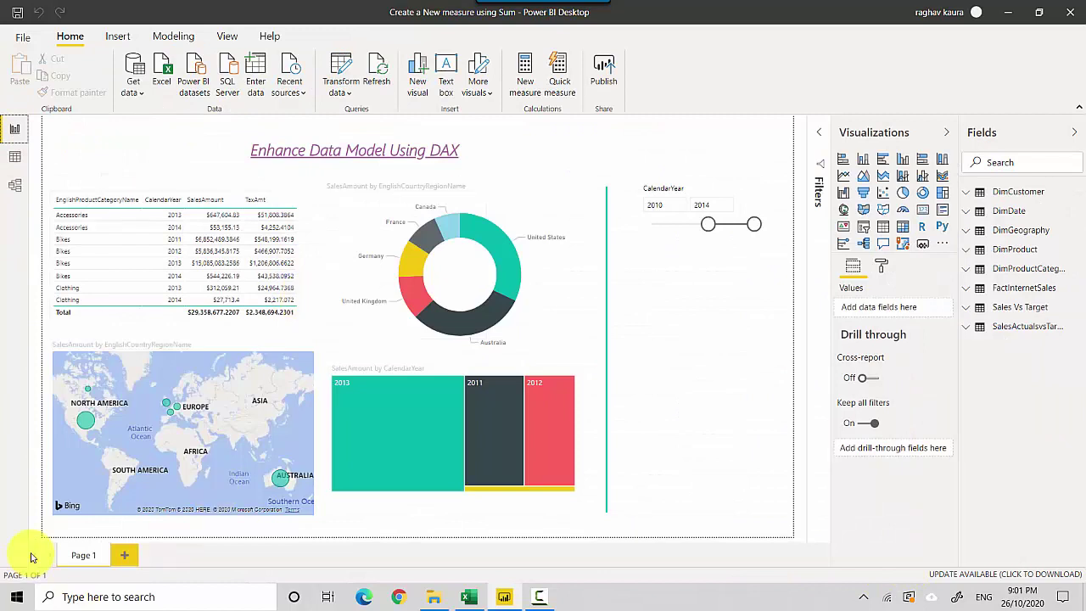
click(124, 555)
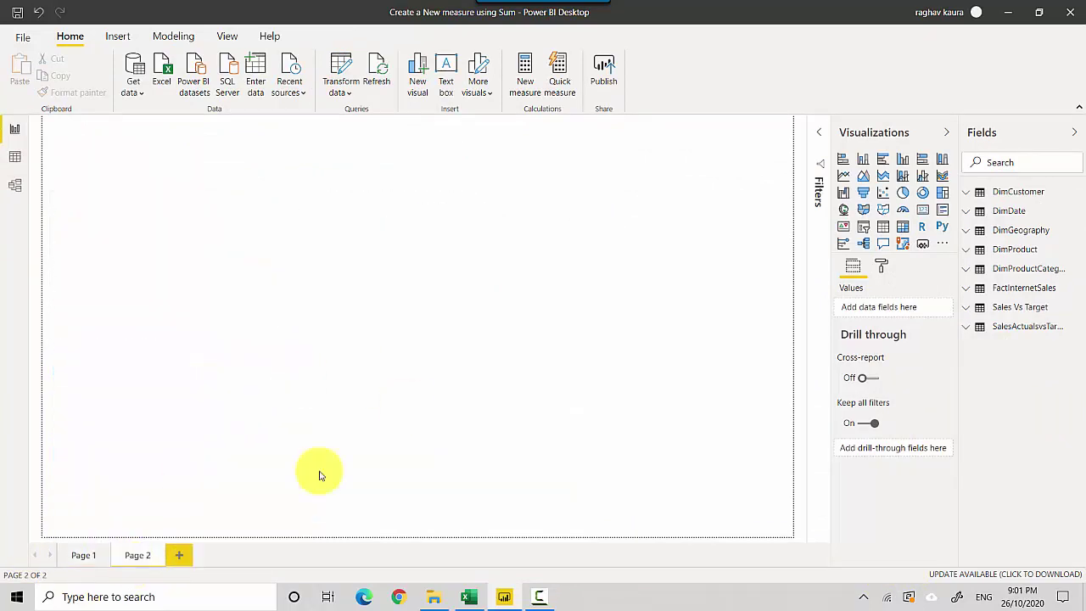
Step: Go back to Page 1 and dismiss the empty box's options menu
click(77, 558)
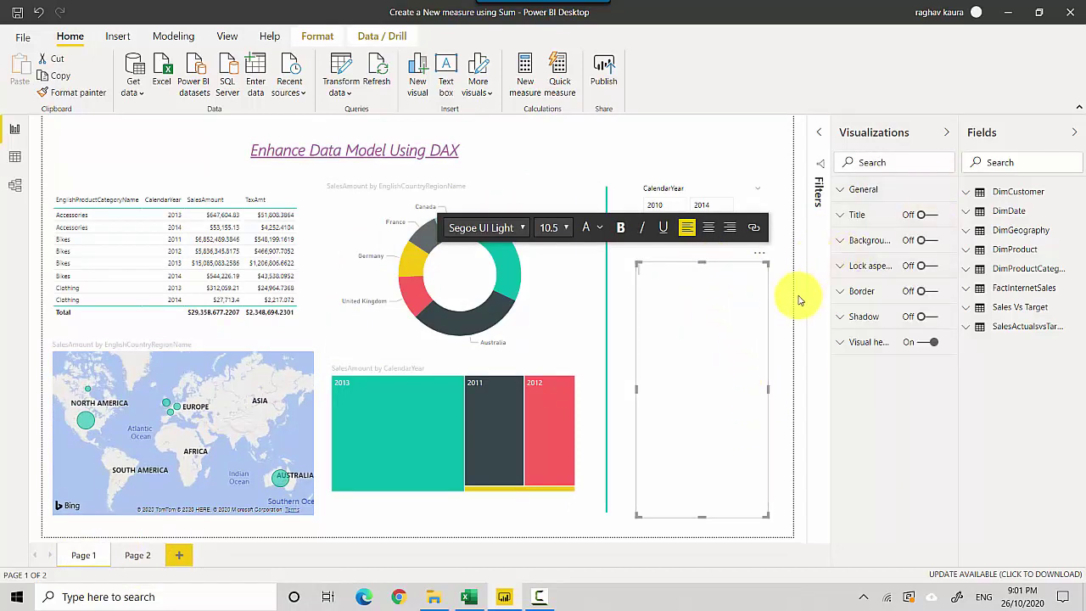
click(763, 307)
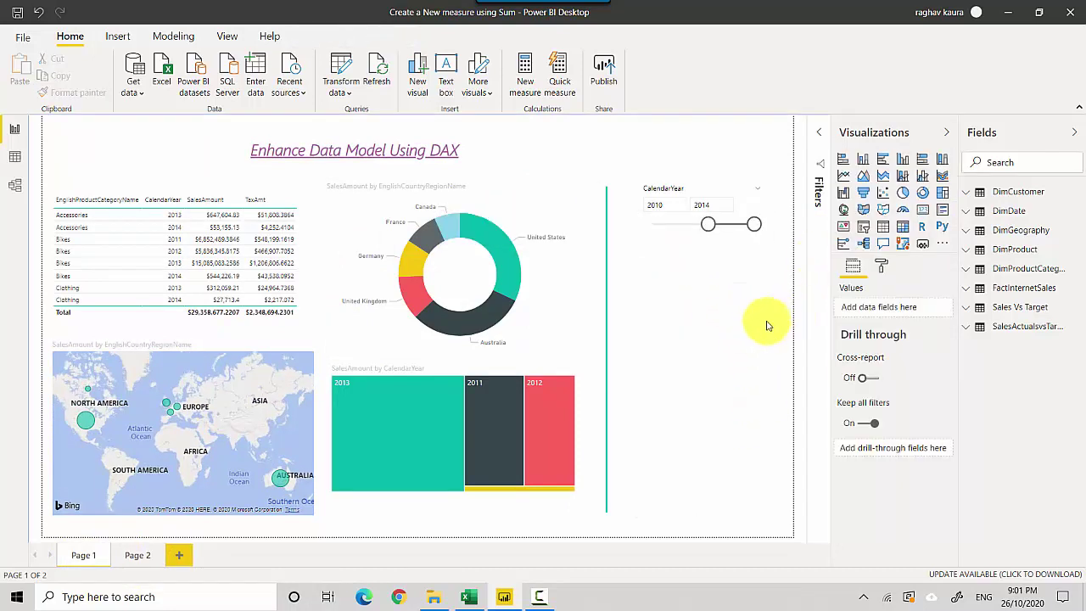
click(759, 253)
key(Escape)
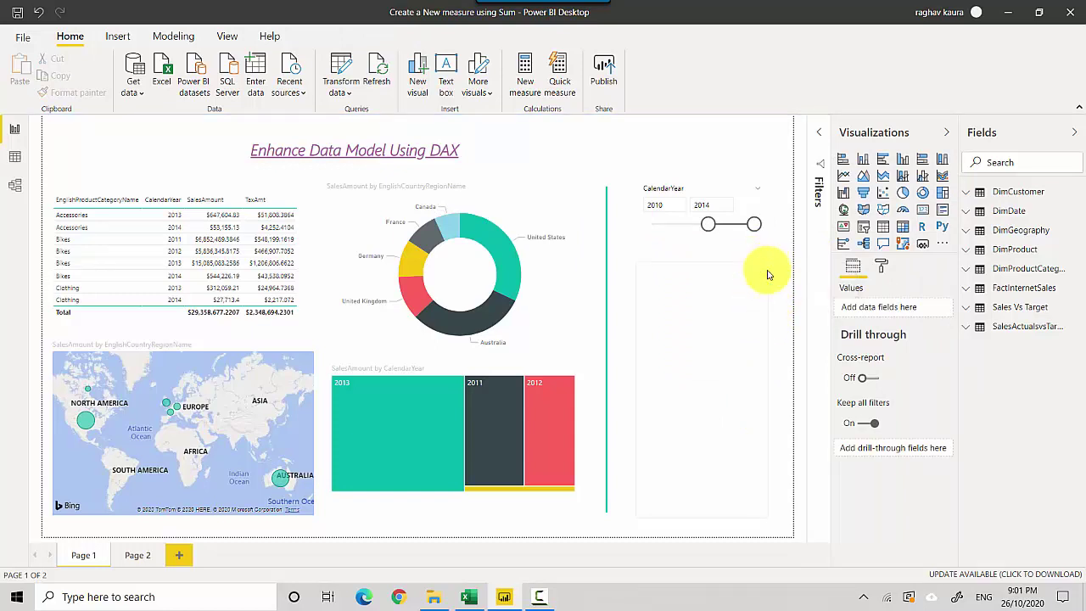
Step: Add a card visual, then search the fields for 'salesa' and 'measure' and clear the search
click(922, 209)
click(1012, 162)
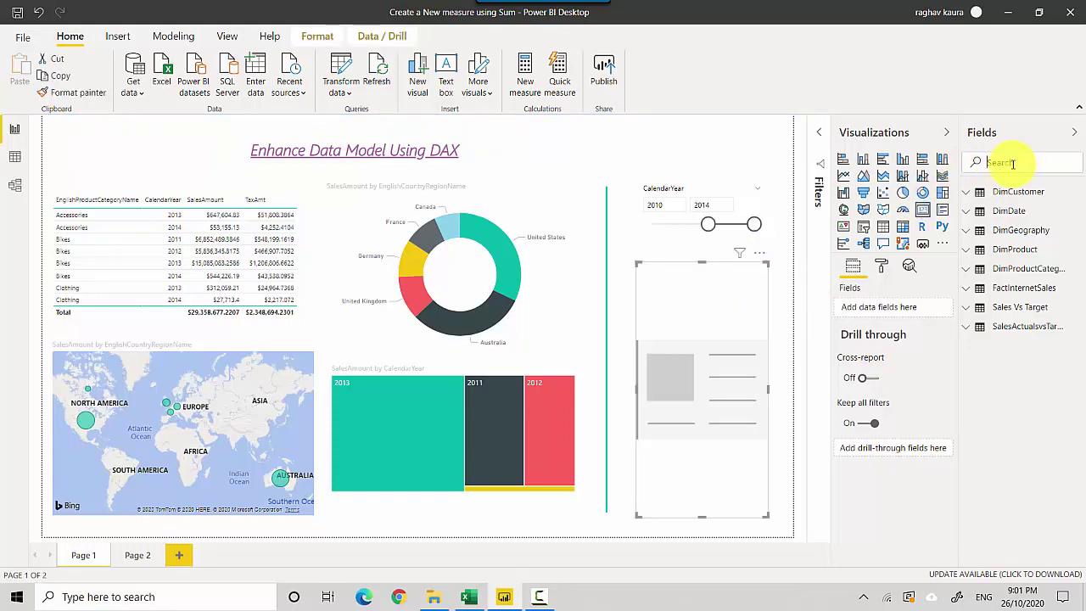
text(sales)
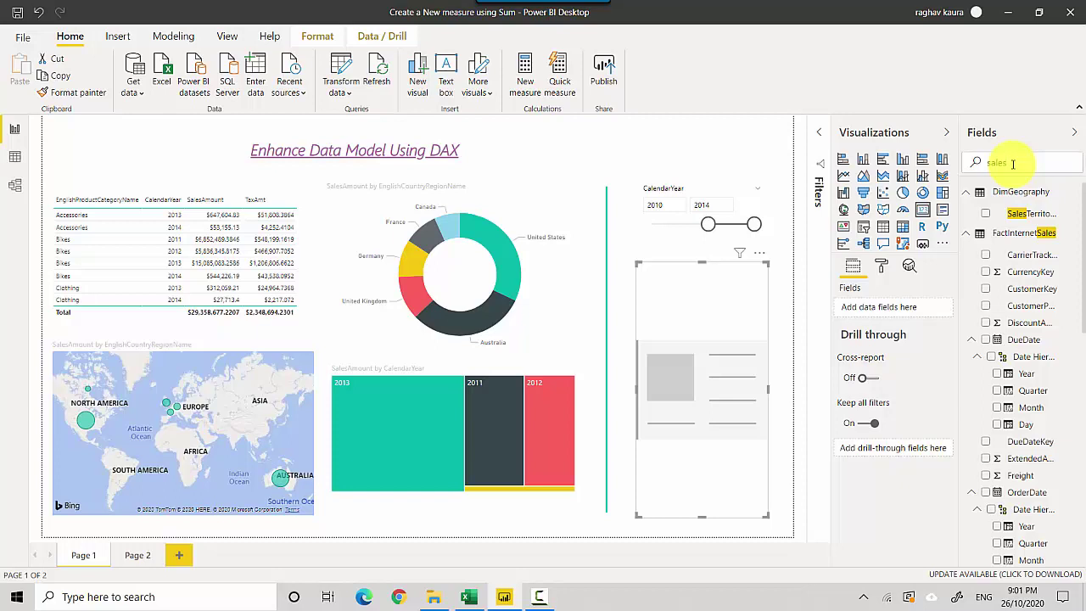
text(a)
key(BackSpace)
key(BackSpace)
key(BackSpace)
key(BackSpace)
key(BackSpace)
key(BackSpace)
text(measure)
key(BackSpace)
key(BackSpace)
key(BackSpace)
key(BackSpace)
key(BackSpace)
key(BackSpace)
key(BackSpace)
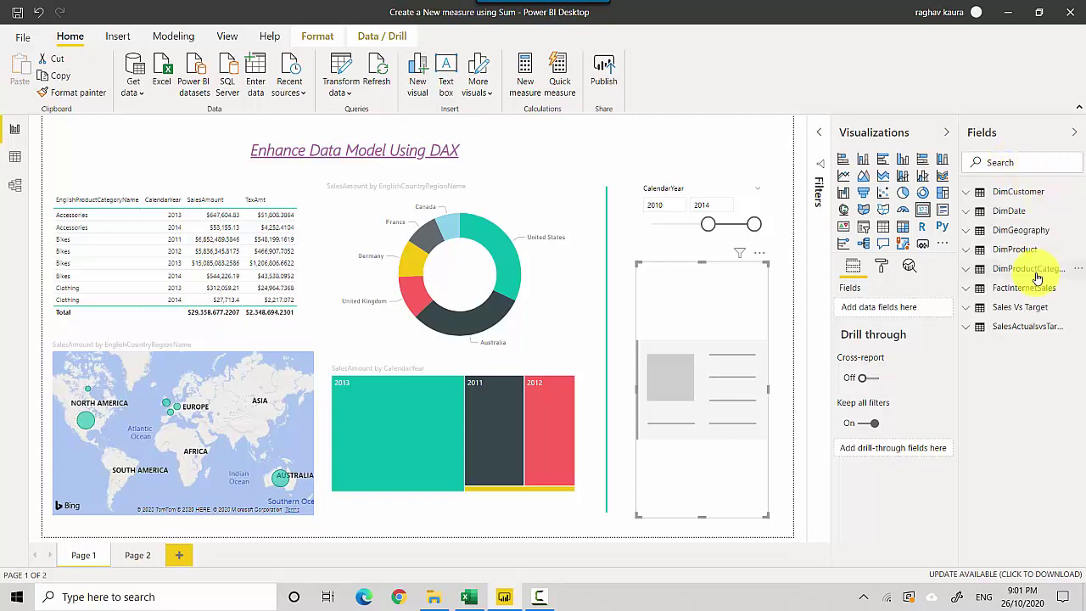
Step: Put SumOfSales from FactInternetSales into the card so it reads $29.36M
click(967, 288)
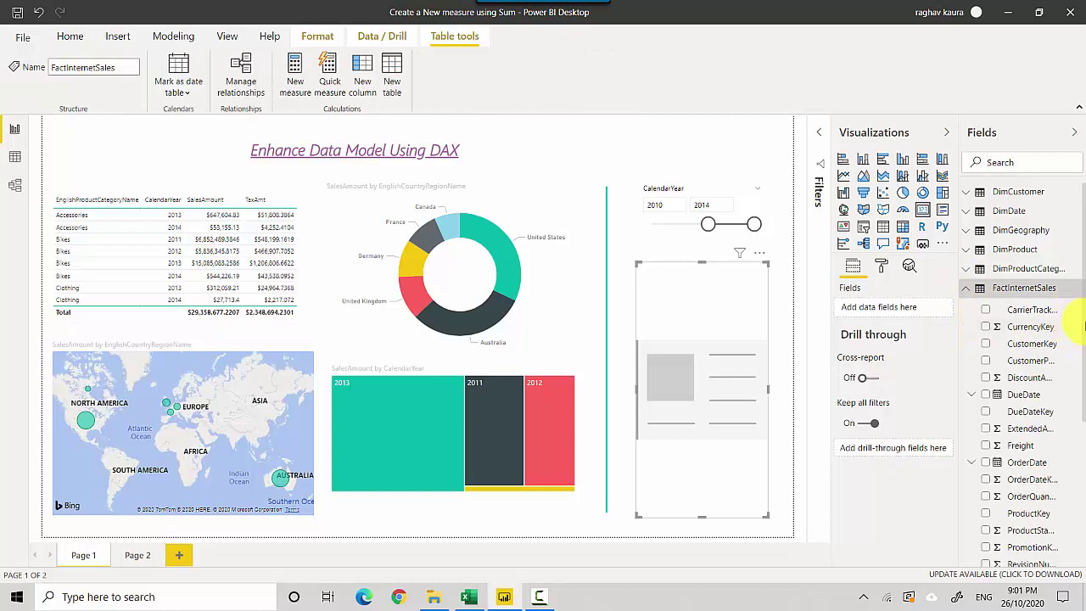
drag(1084, 335, 712, 331)
click(1022, 453)
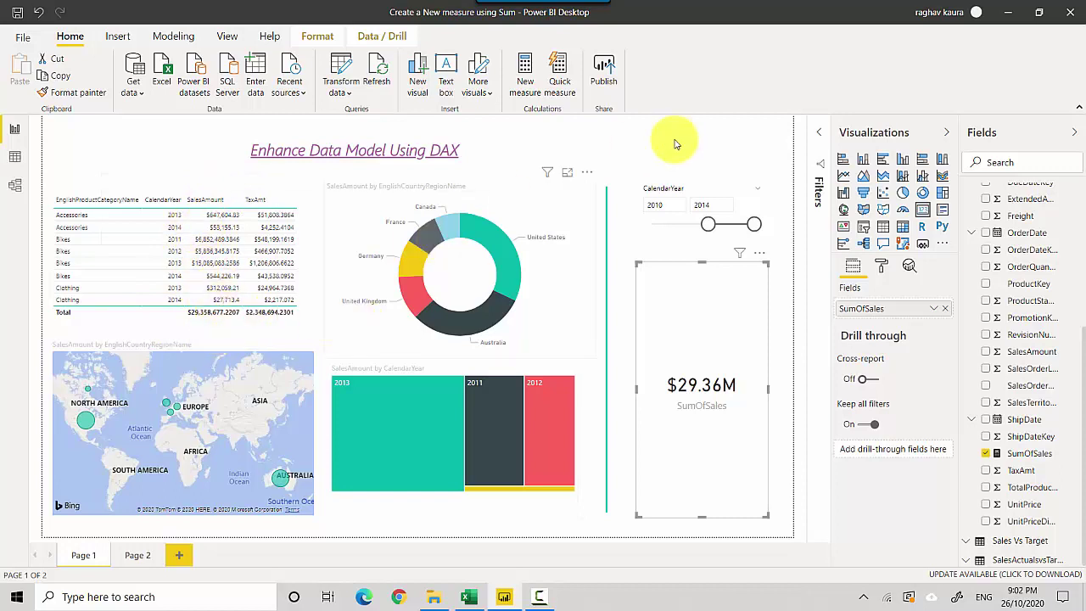
click(700, 144)
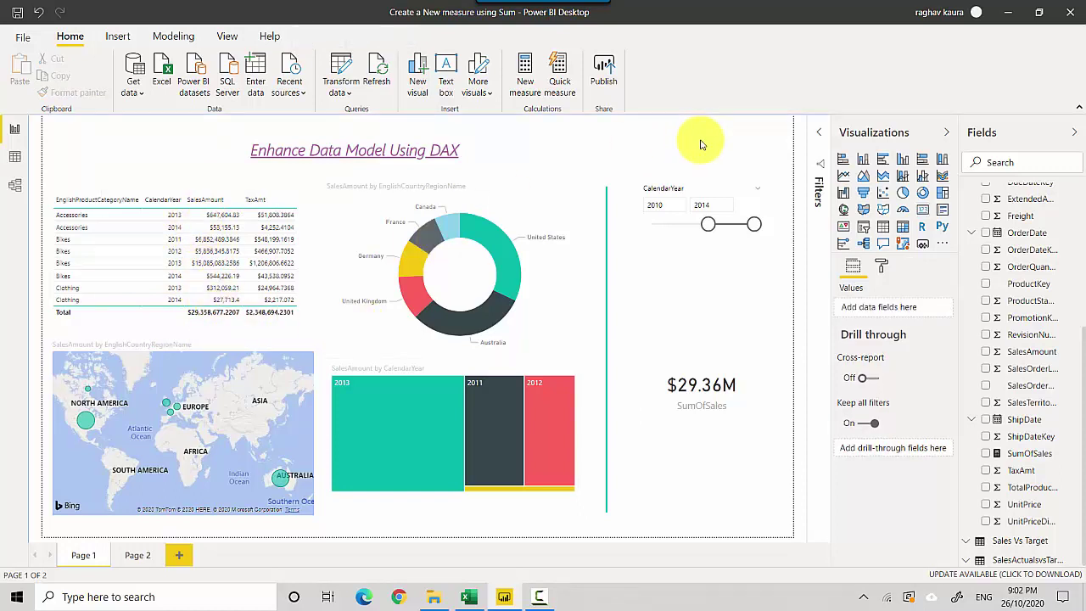